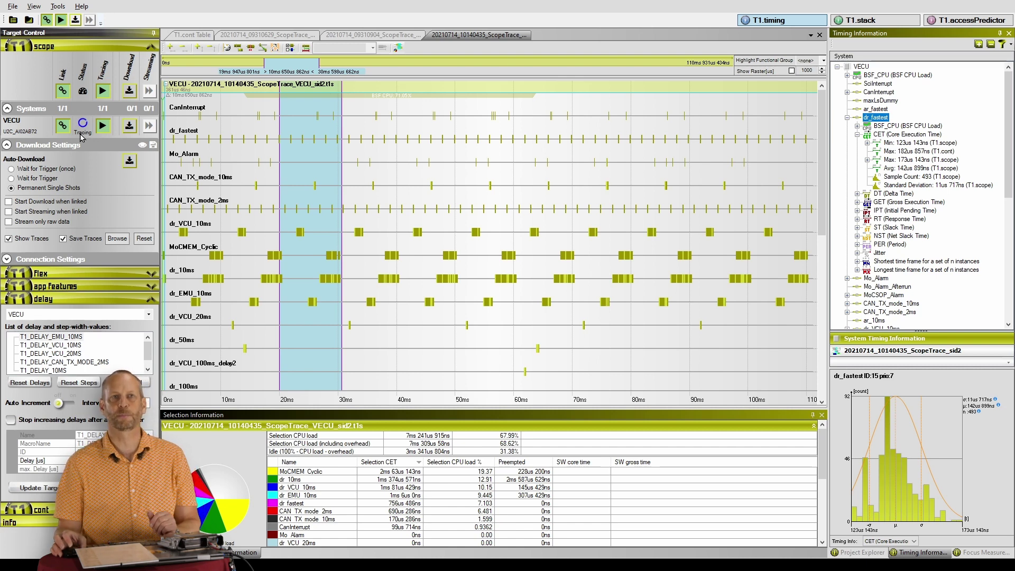
Download a new VECU scope trace and select a time range of about 9.5 ms around one dr_EMU_10ms execution
click(132, 129)
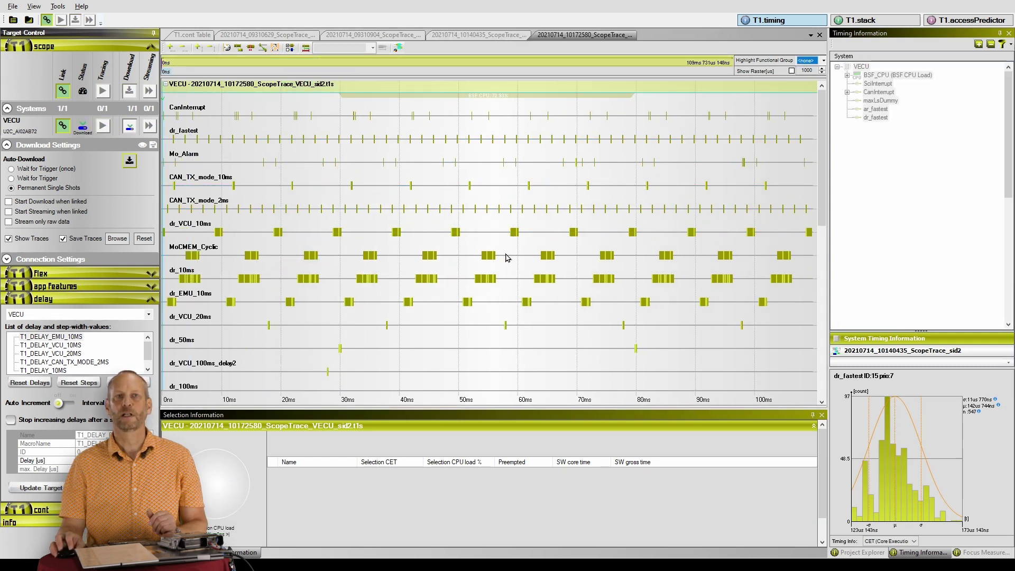
scroll(659, 305, up, 3)
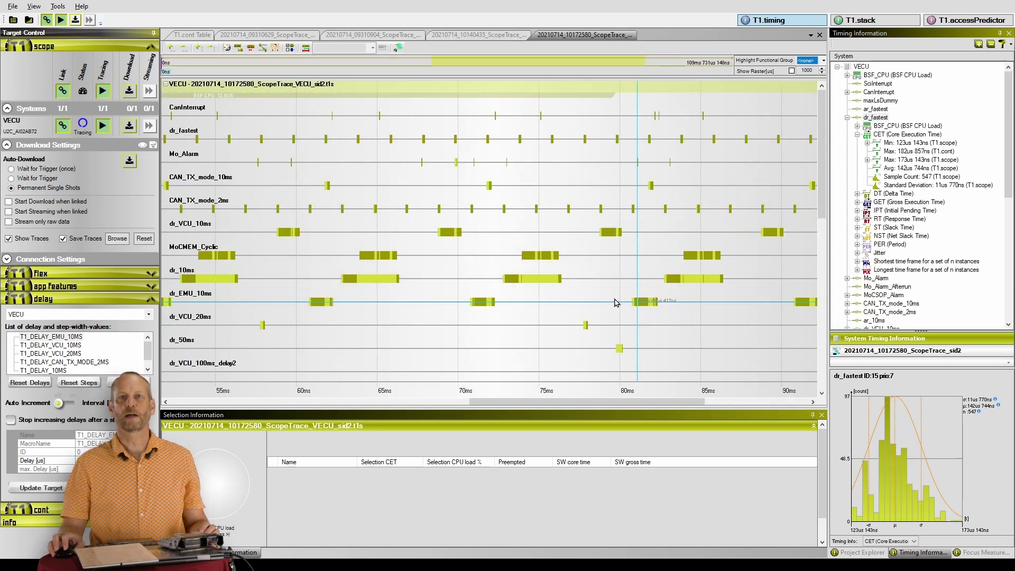
drag(583, 300, 738, 300)
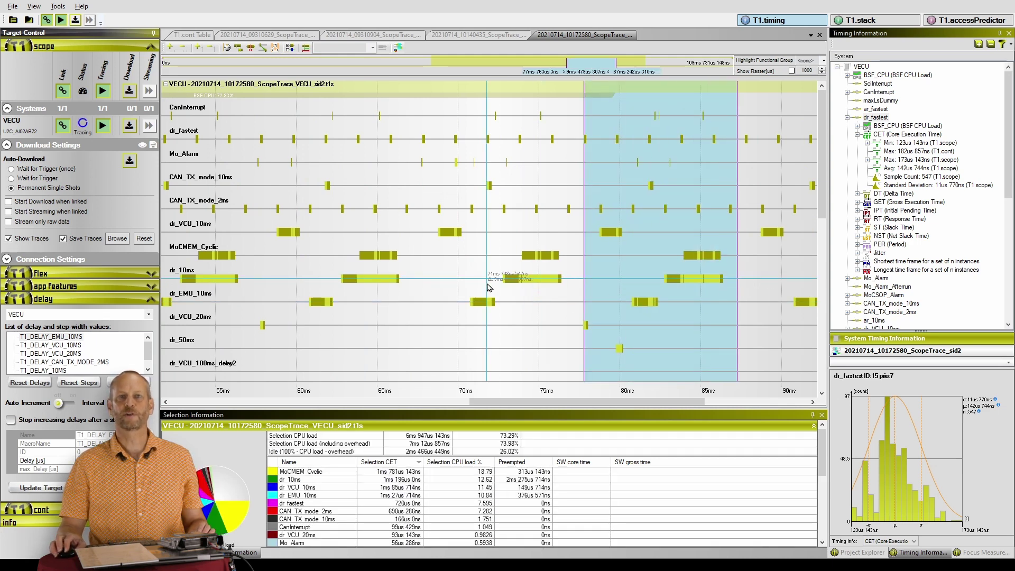
Examine the task executions in the middle of the trace, from the overview to the individual dr_VCU_10ms and MoCMEM_Cyclic activations
scroll(487, 288, down, 3)
scroll(487, 287, up, 3)
scroll(487, 288, left, 5)
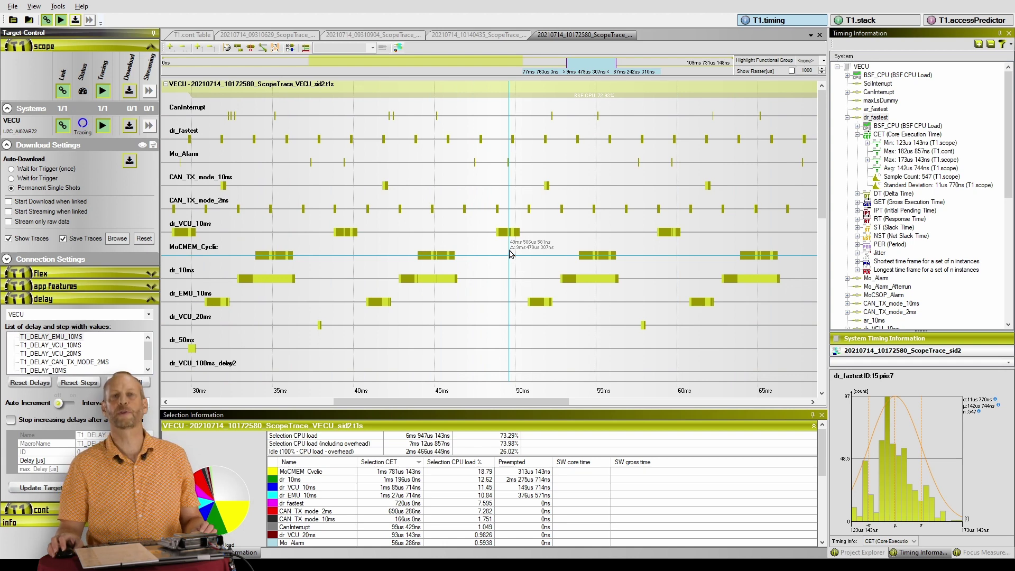
scroll(511, 257, up, 2)
scroll(512, 257, up, 2)
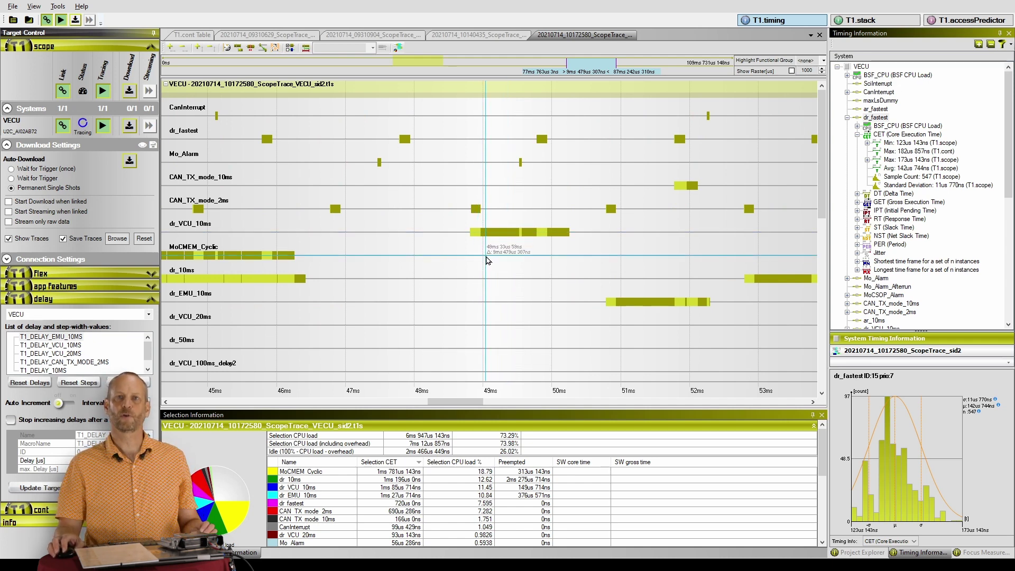
scroll(482, 266, down, 5)
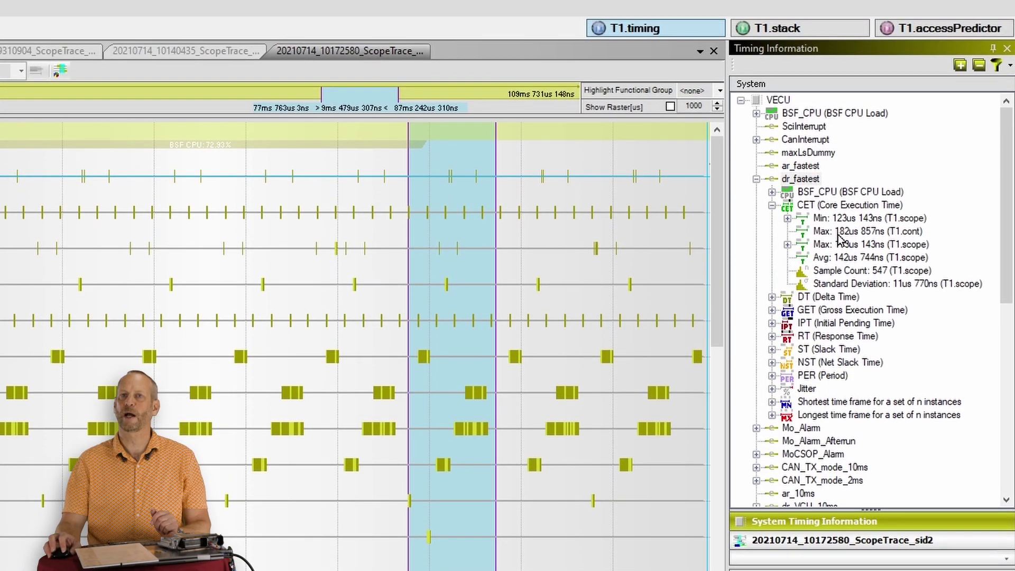
Check the trace files listed for the minimum core execution time of dr_fastest
click(788, 219)
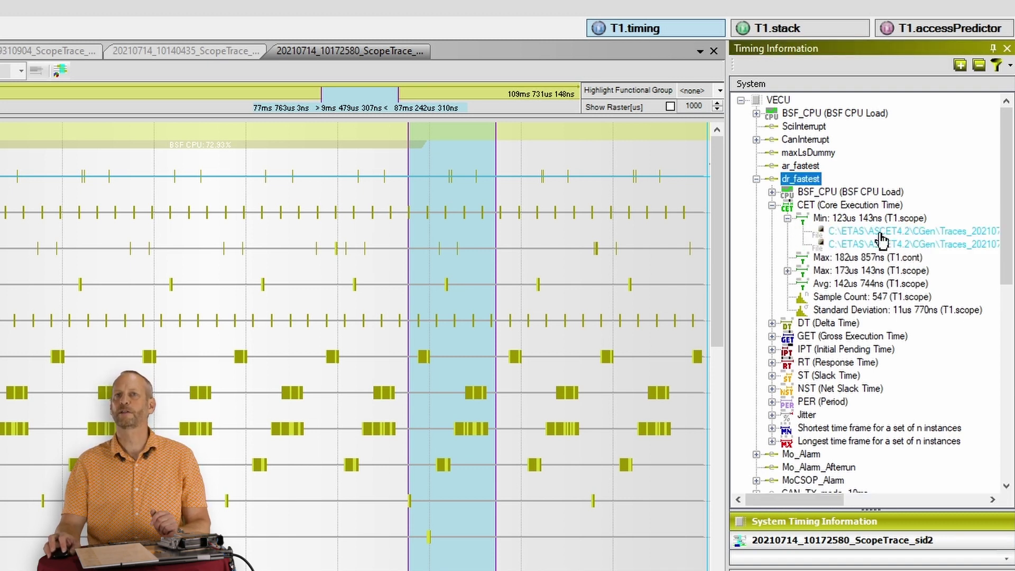
click(788, 218)
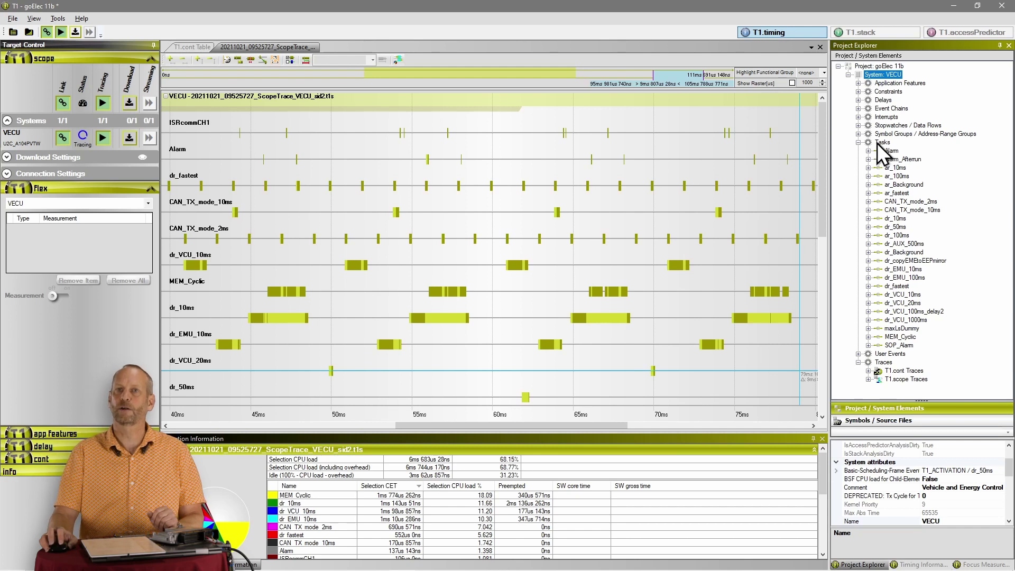
Start a linked SWF measurement on the runnables of the CAN_TX_mode_2ms task
click(895, 202)
right_click(911, 201)
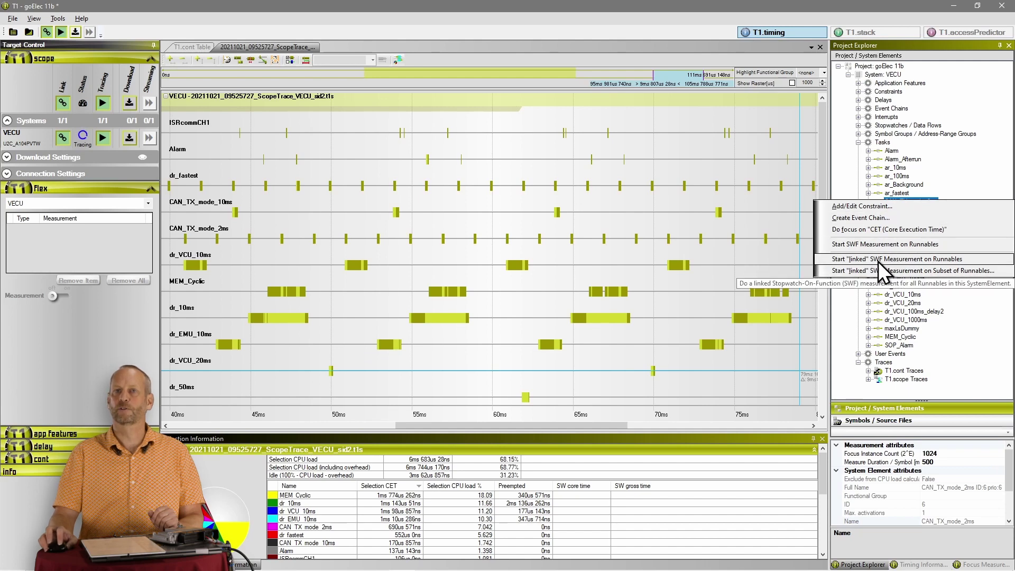
click(917, 259)
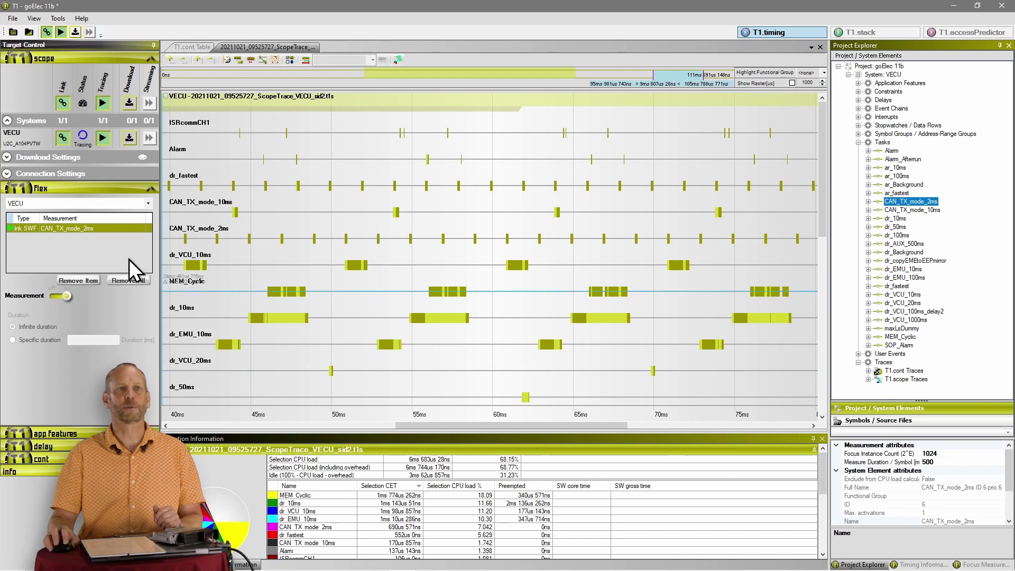
Download a new VECU scope trace and expand CAN_TX_mode_2ms to show its runnables within a single execution
click(129, 138)
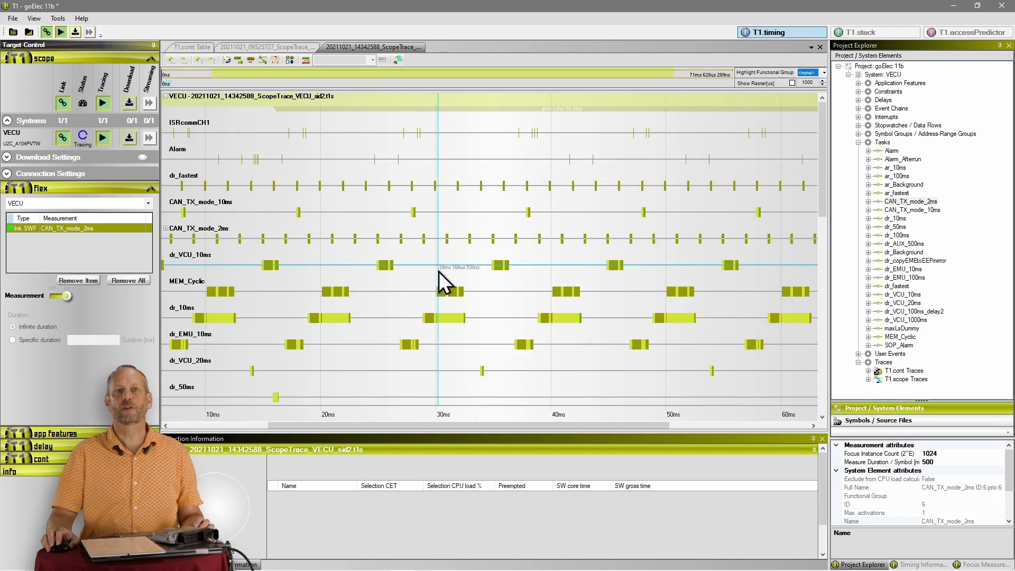
scroll(469, 267, up, 6)
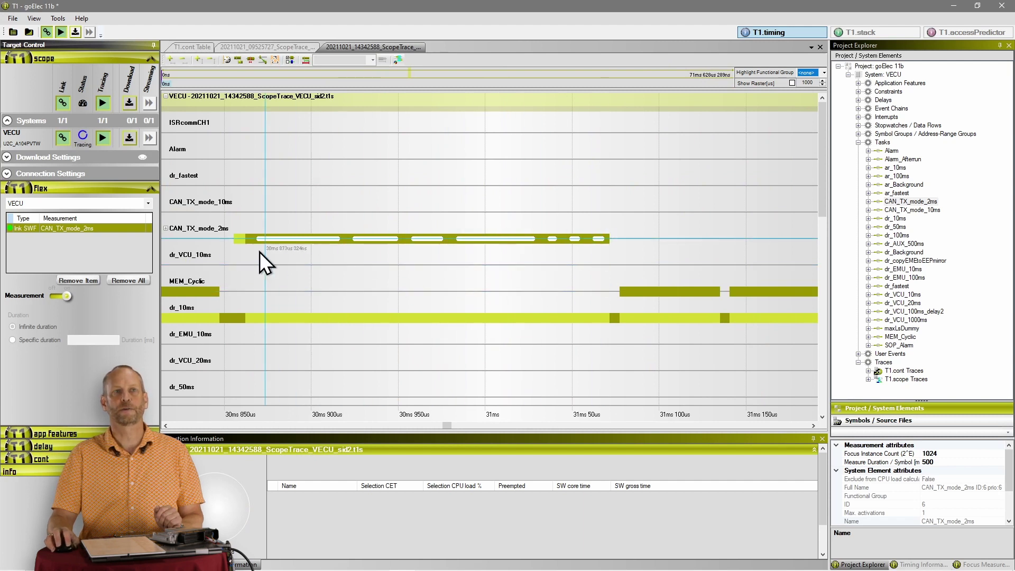
click(166, 228)
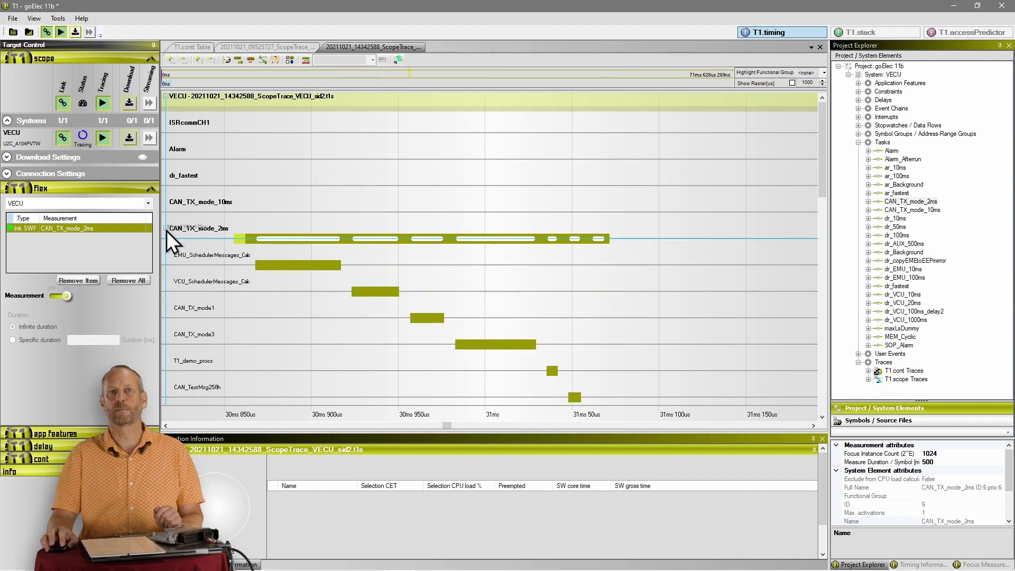
scroll(383, 242, down, 2)
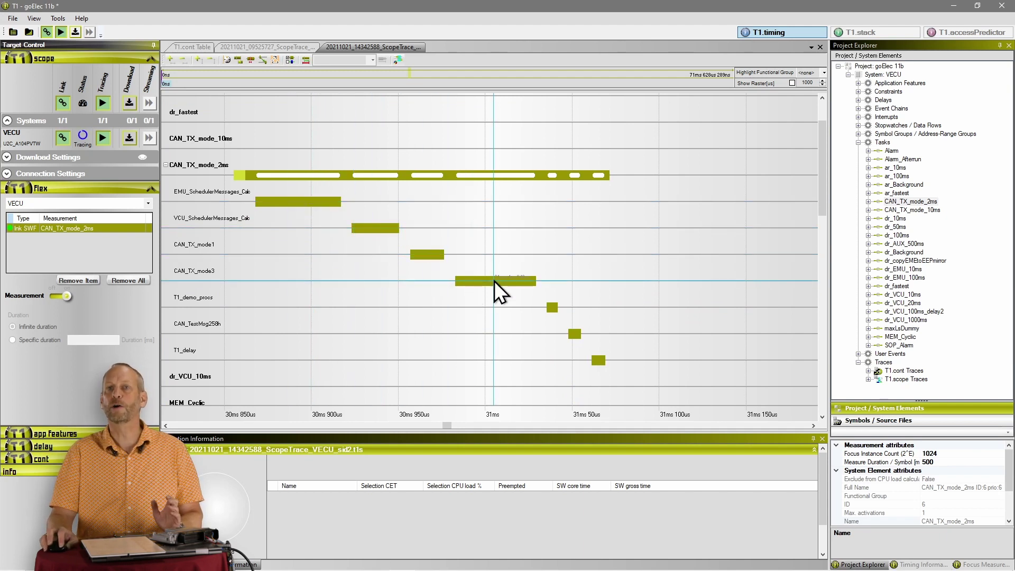
Expand the code functions among the VECU symbols and jump to the functions whose names start with "hwe"
click(894, 421)
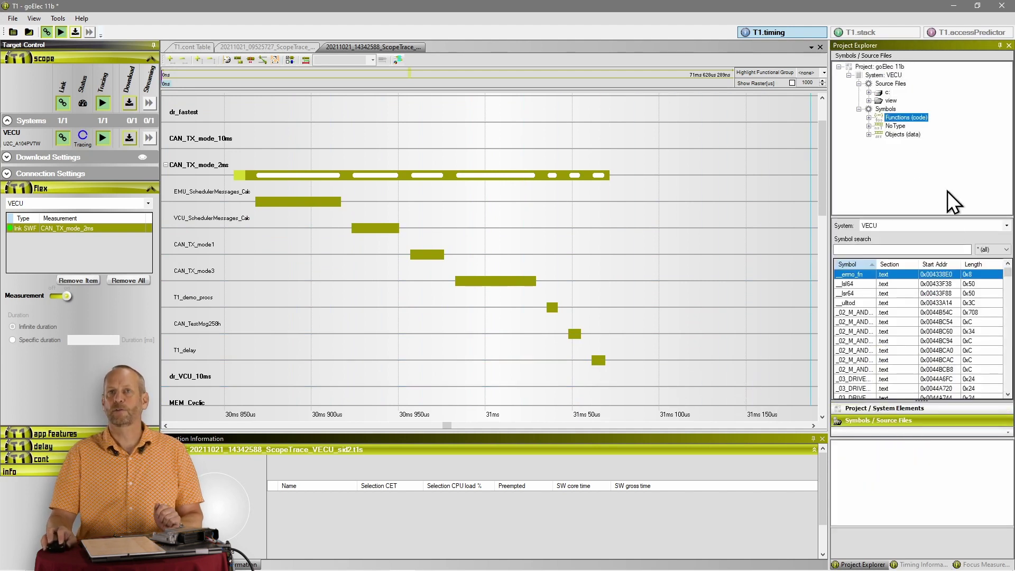
click(884, 109)
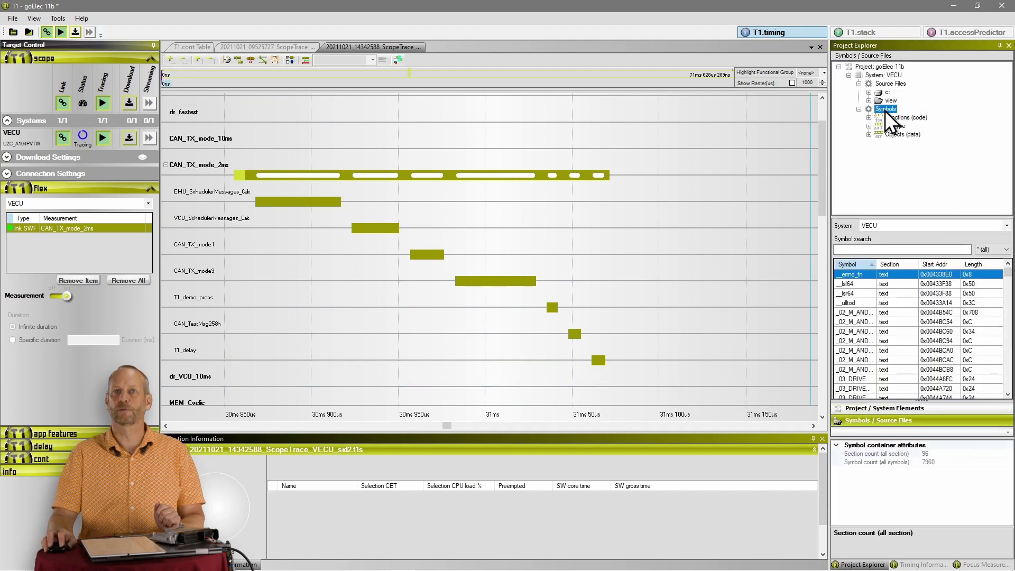
click(899, 117)
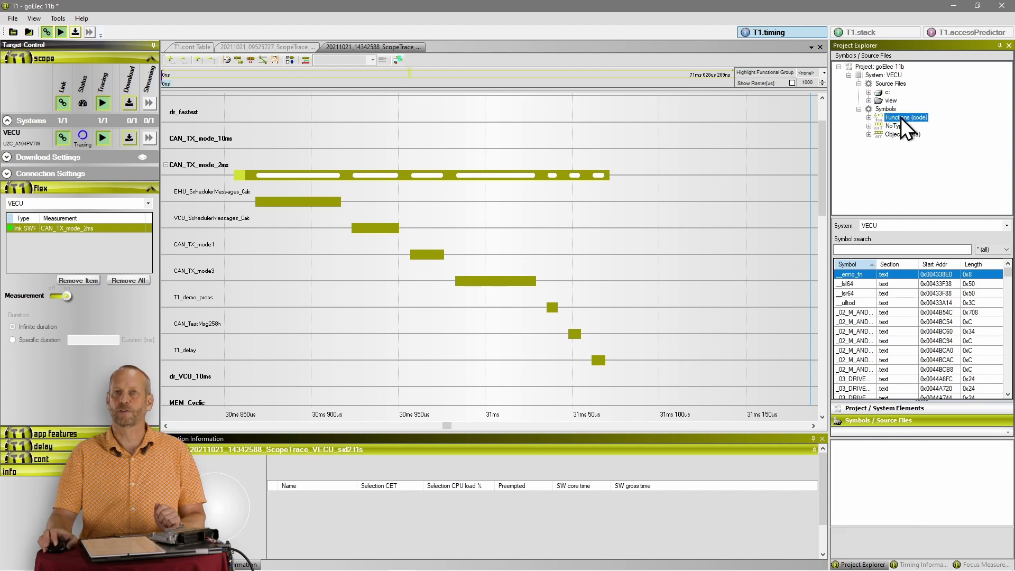
click(869, 117)
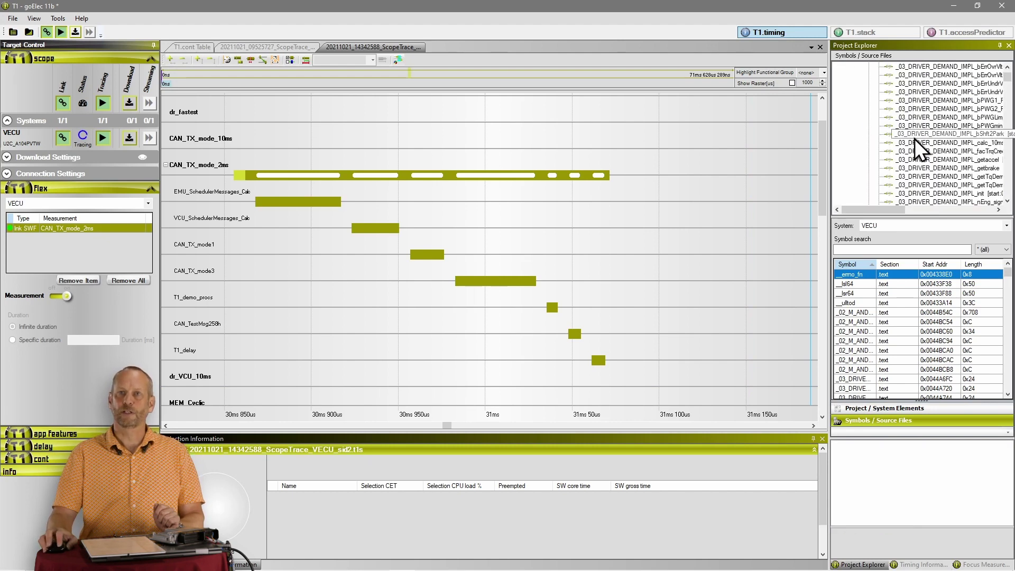
scroll(914, 142, down, 10)
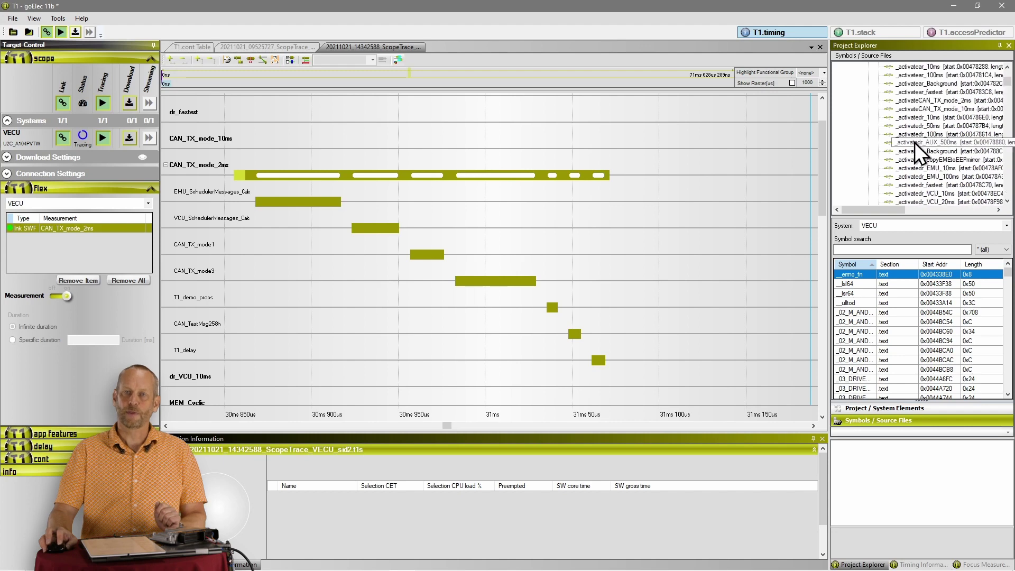
scroll(926, 145, down, 5)
click(936, 151)
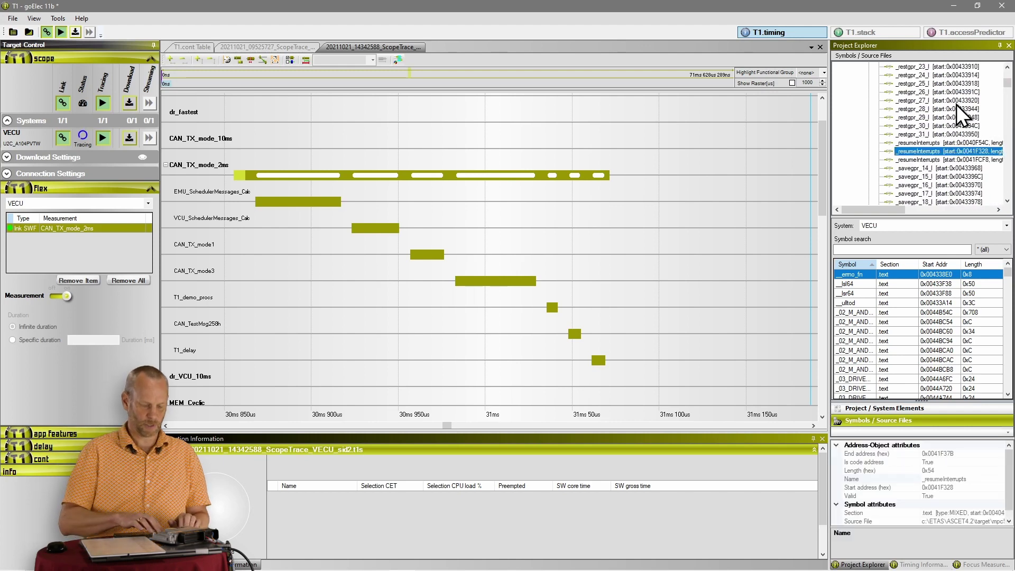
text(hwe)
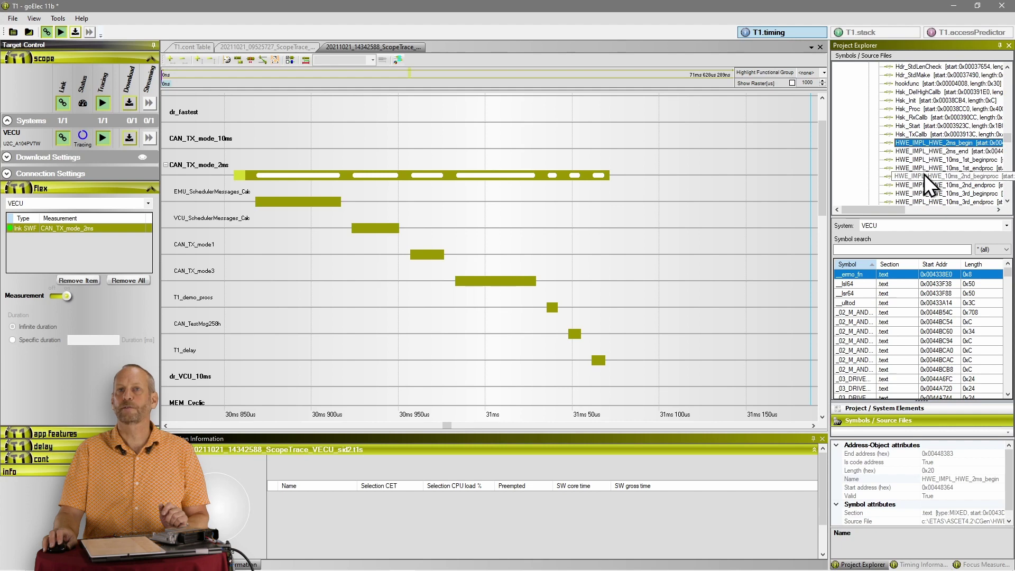
Overwrite the running measurement with a stopwatch on function HWE_IMPL_HWE_10ms_2nd_beginproc and show its results in the T1.cont table
right_click(924, 173)
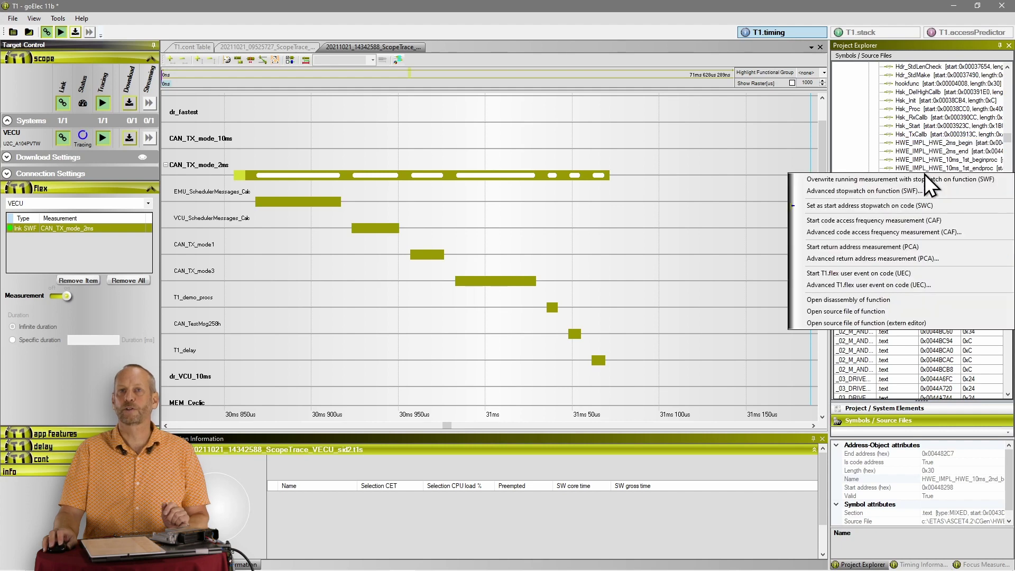
click(893, 180)
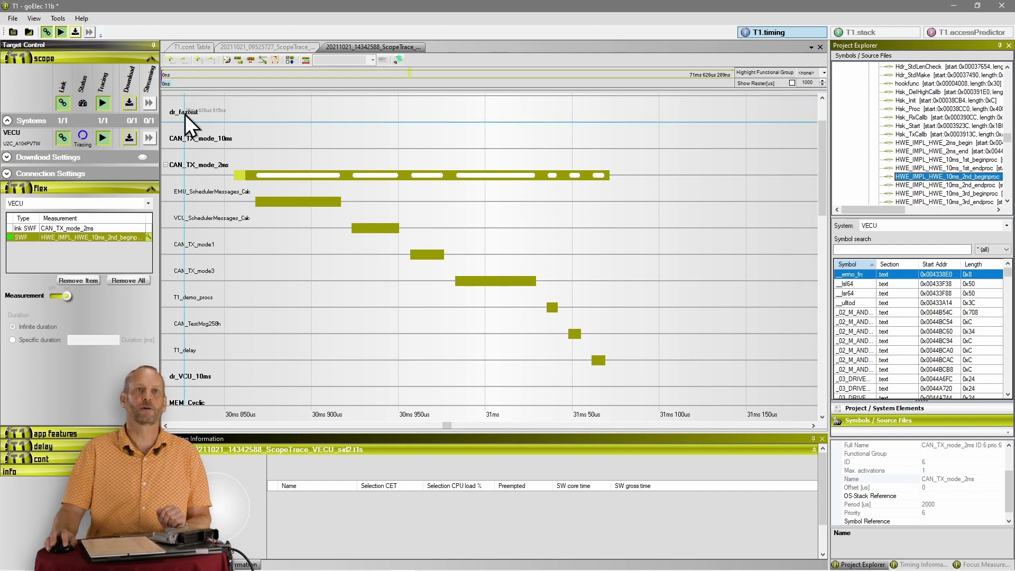
click(193, 47)
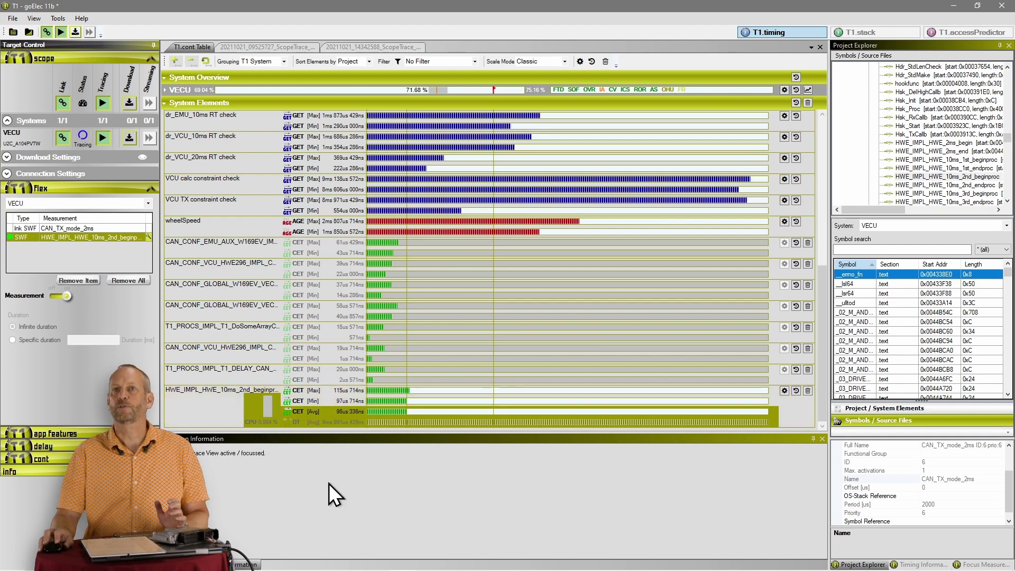
Open the source of HWE_IMPL_HWE_10ms_2nd_beginproc and add lines 402 to 404 to T1.flex as an SWC code measurement
right_click(913, 179)
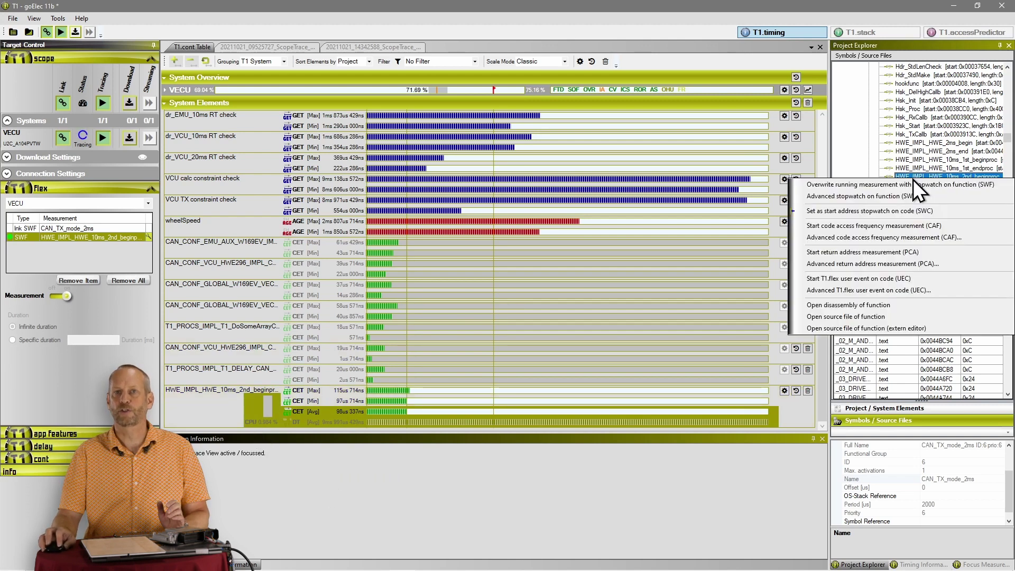
click(855, 316)
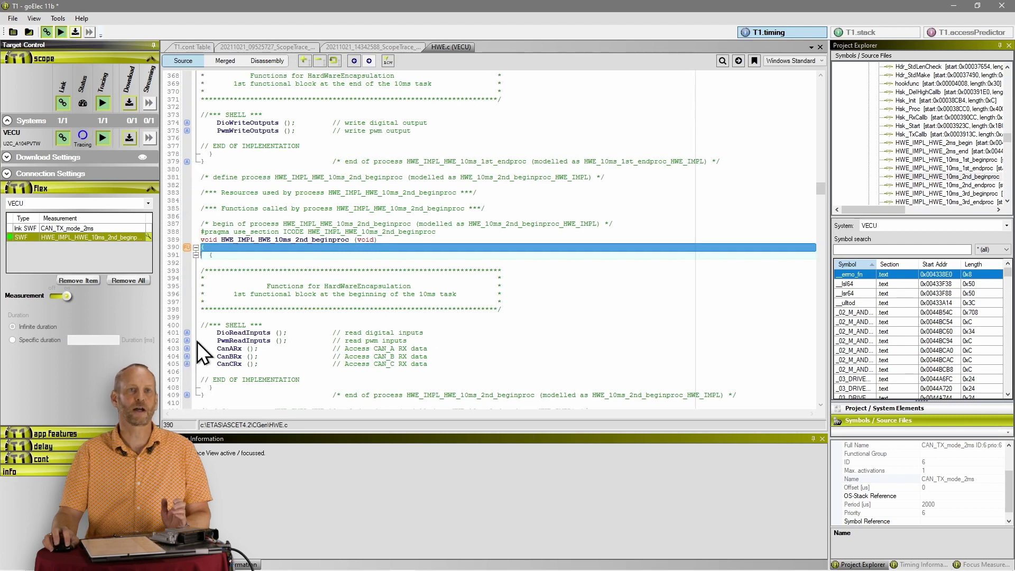
drag(194, 341, 193, 361)
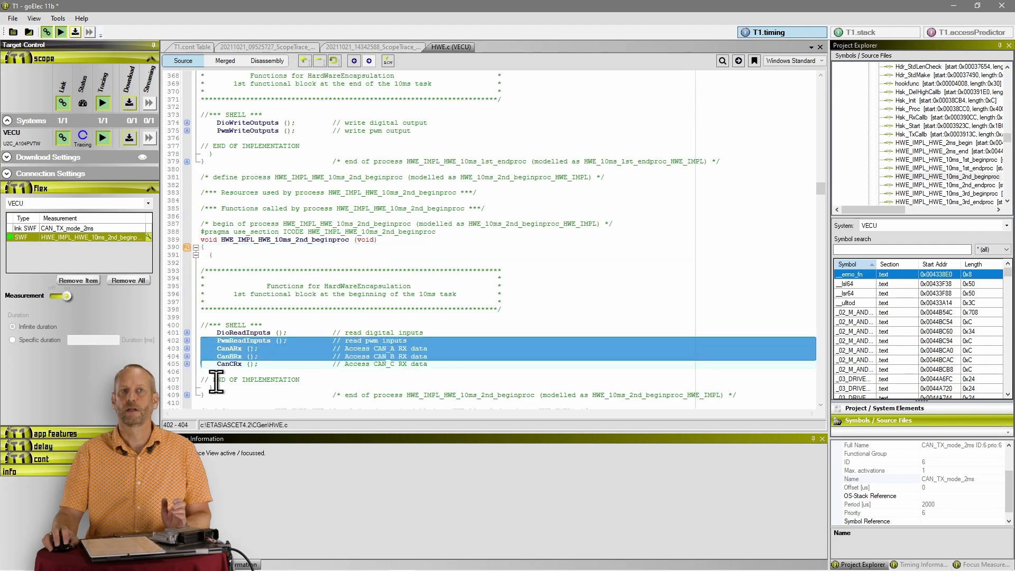
right_click(306, 347)
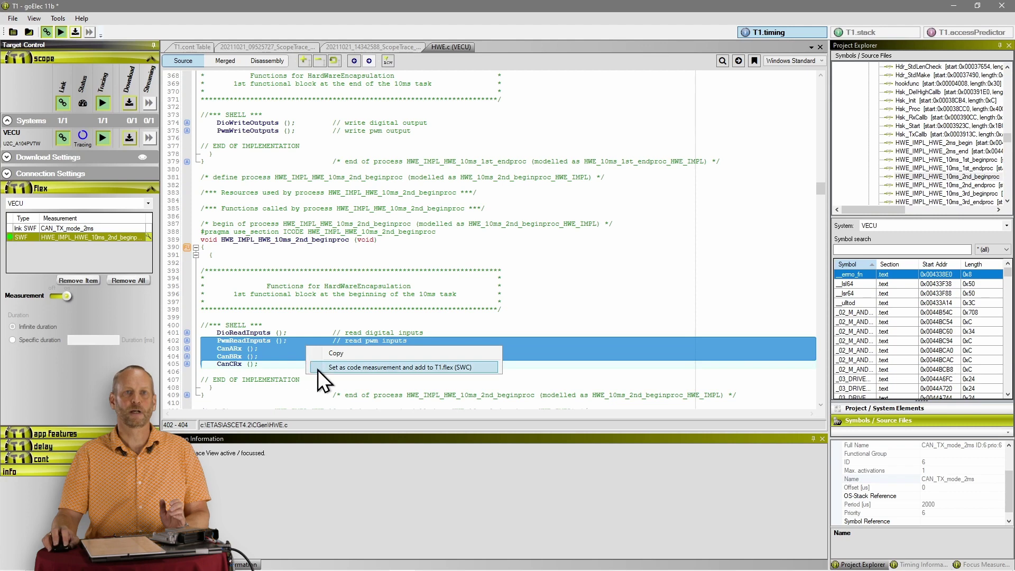
click(386, 367)
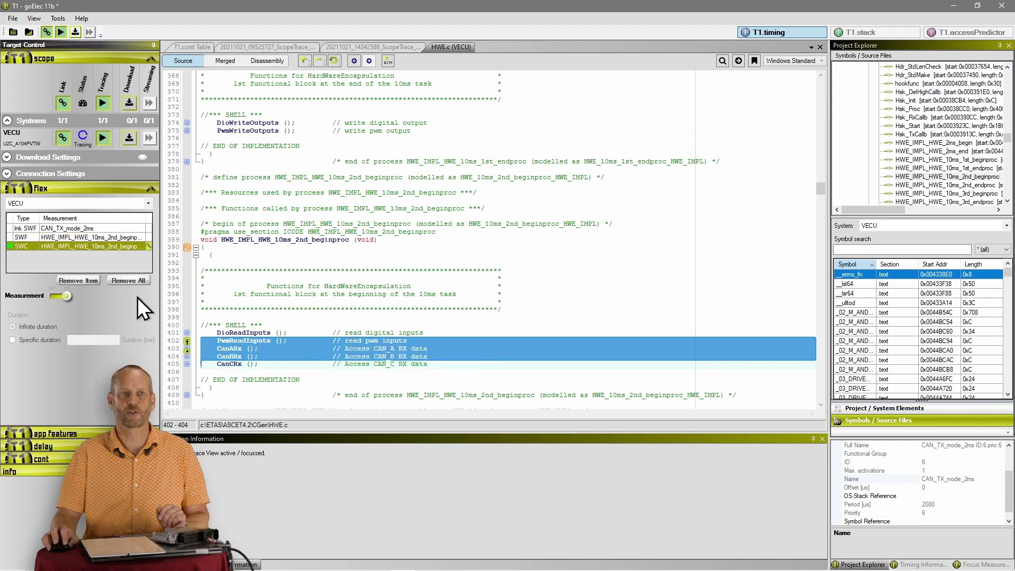
Check the SWC measurement's start and stop addresses, and its maximum core execution time and average delta time in the T1.cont table
mouse_move(114, 246)
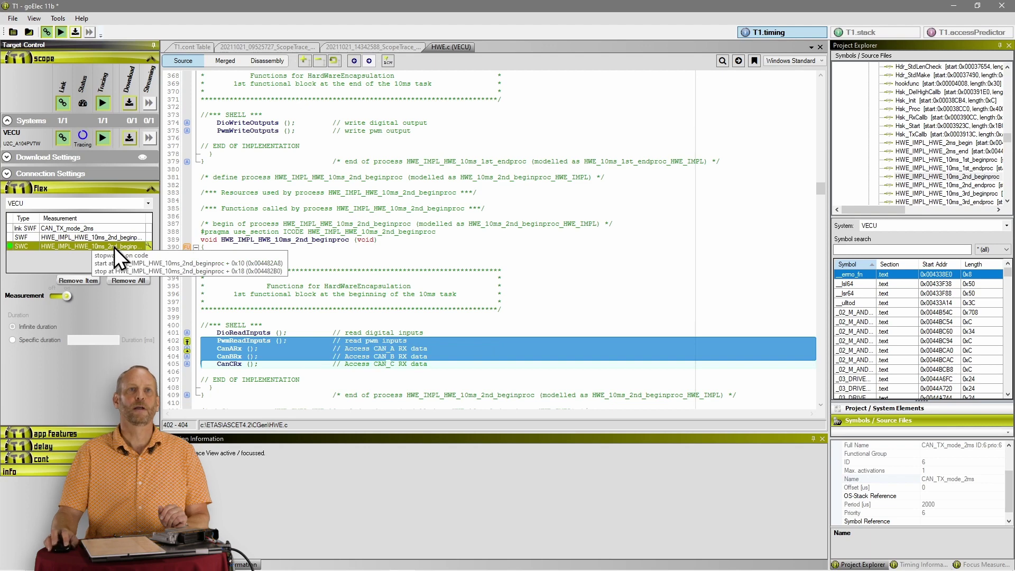
click(199, 47)
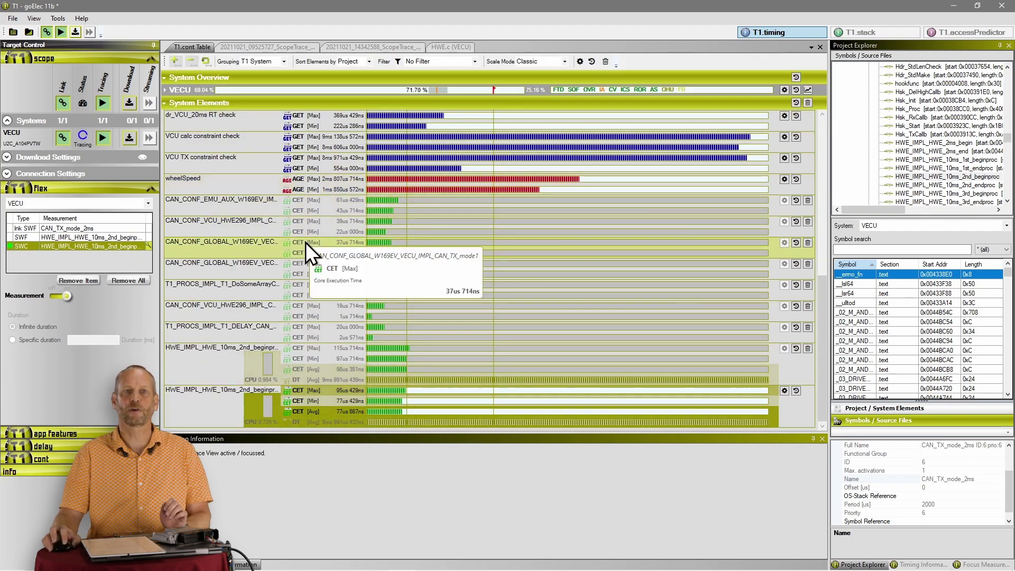
mouse_move(334, 393)
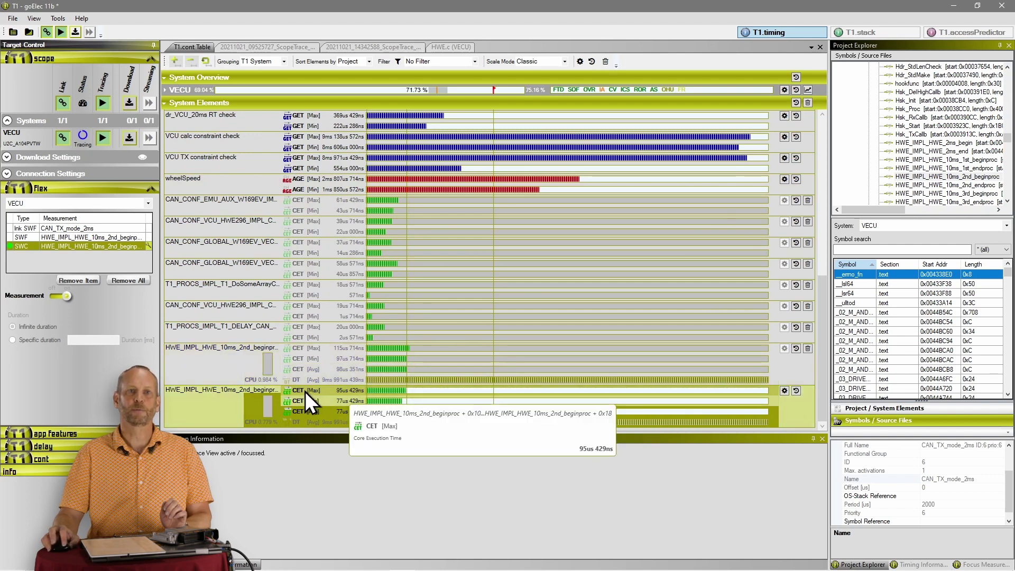
mouse_move(300, 421)
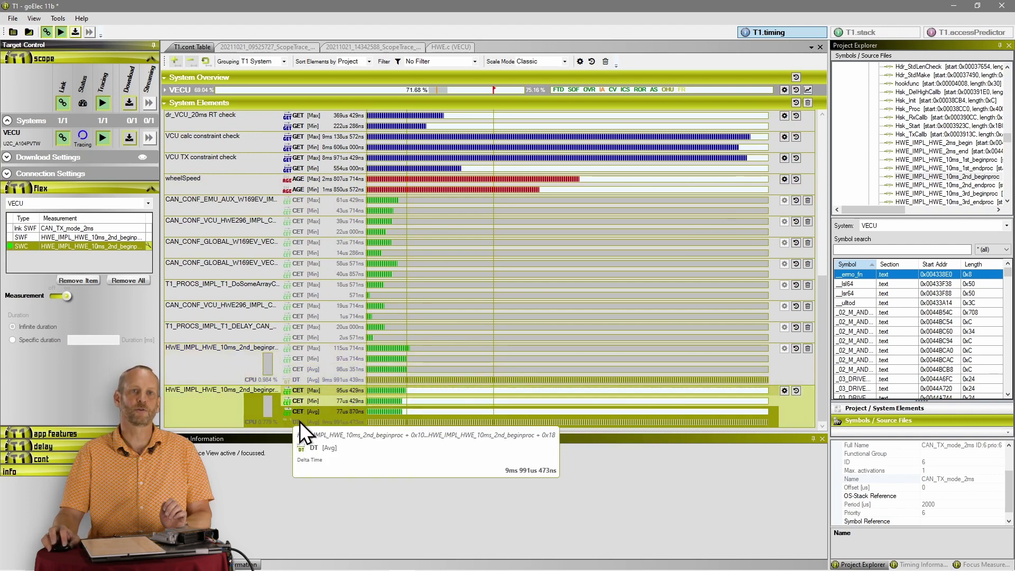